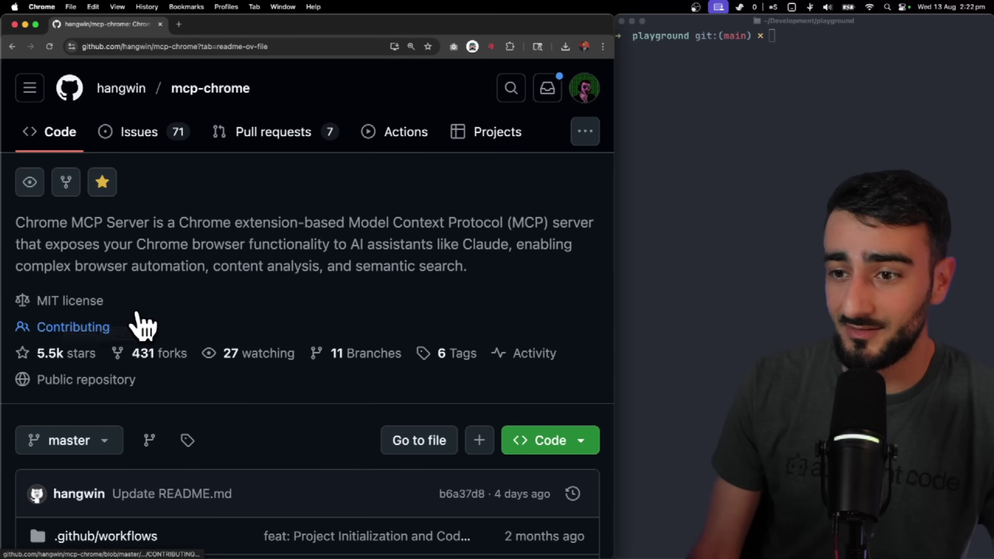
- Scroll to the README's Comparison with Similar Projects table and highlight the Playwright-based MCP Server heading
scroll(143, 325, down, 20)
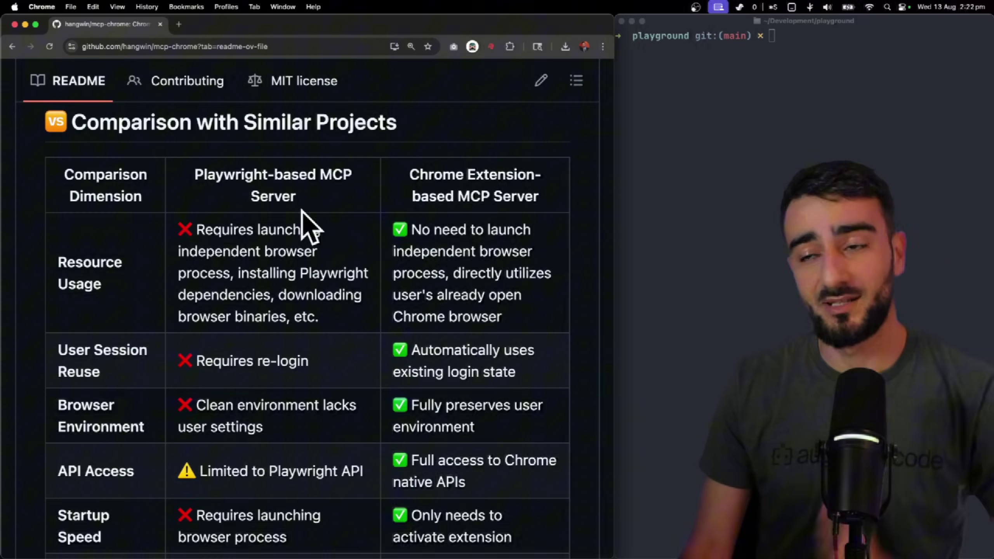
drag(299, 198, 202, 170)
click(198, 171)
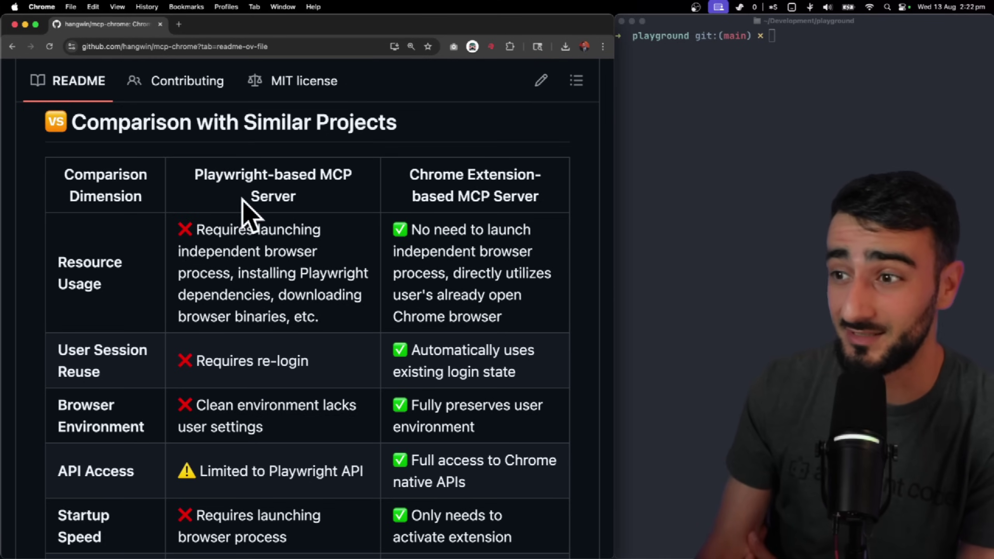
- Highlight the Use Your Original Browser feature, its configurations and login states example, and the Cross-Tab line
scroll(290, 239, down, 10)
drag(187, 244, 327, 262)
drag(102, 244, 234, 238)
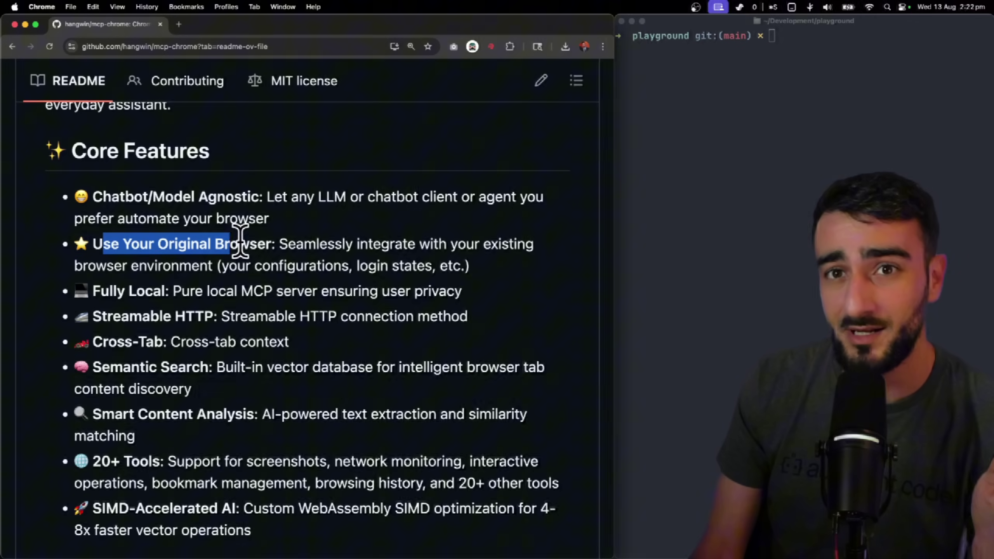
click(240, 239)
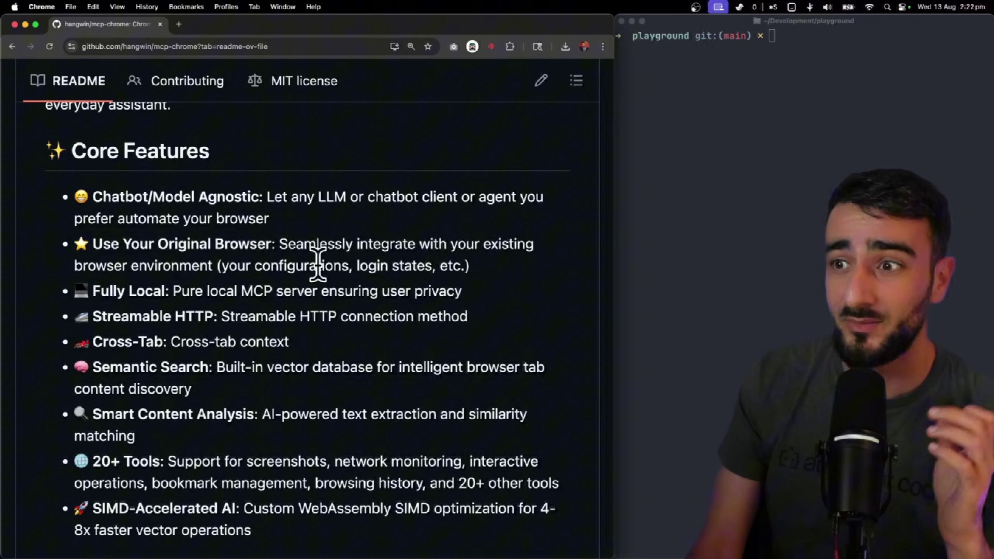
drag(439, 267, 223, 266)
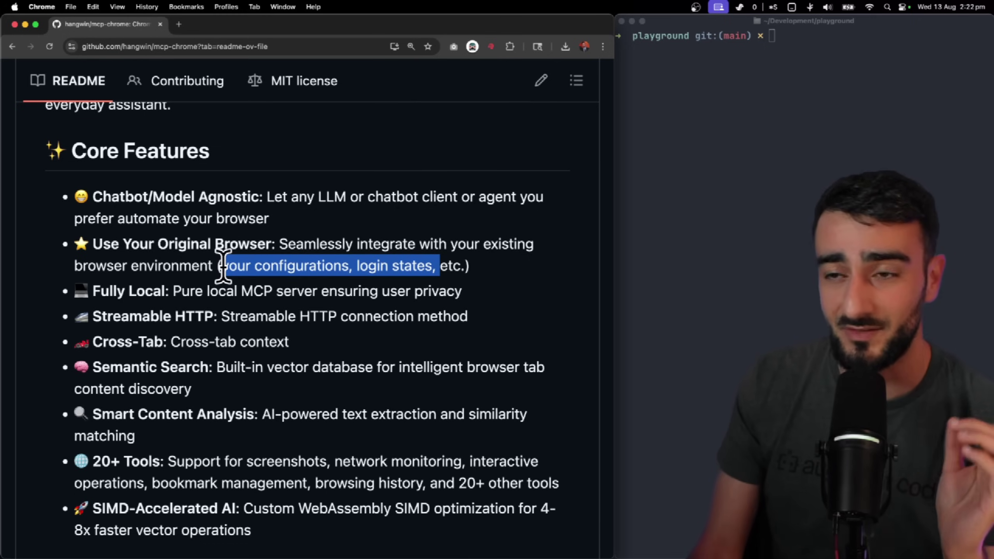
click(223, 265)
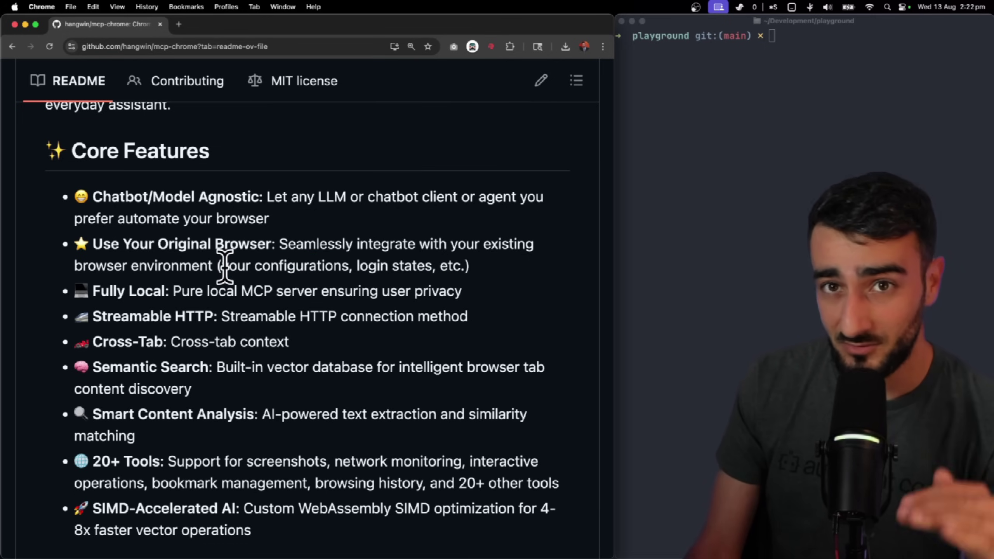
drag(225, 267, 413, 266)
click(413, 267)
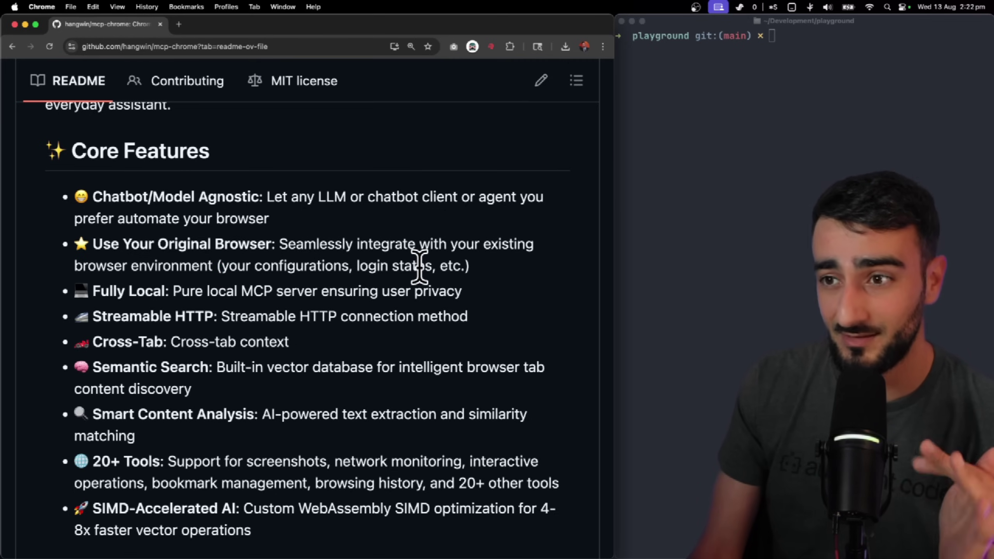
drag(348, 344, 32, 336)
click(148, 309)
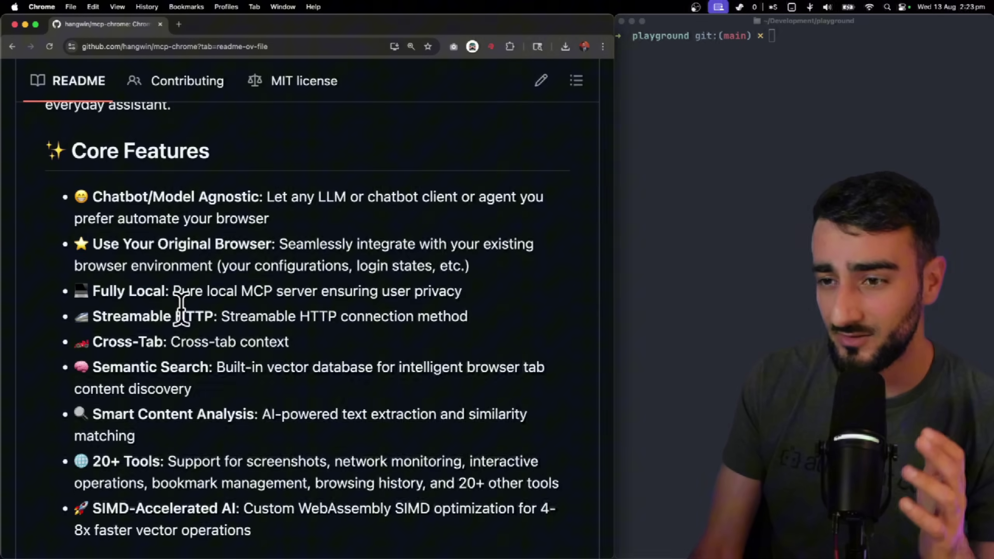
- Highlight the Semantic Search description and the screenshots, bookmark and browsing history tools among the 20+ Tools
scroll(199, 315, down, 2)
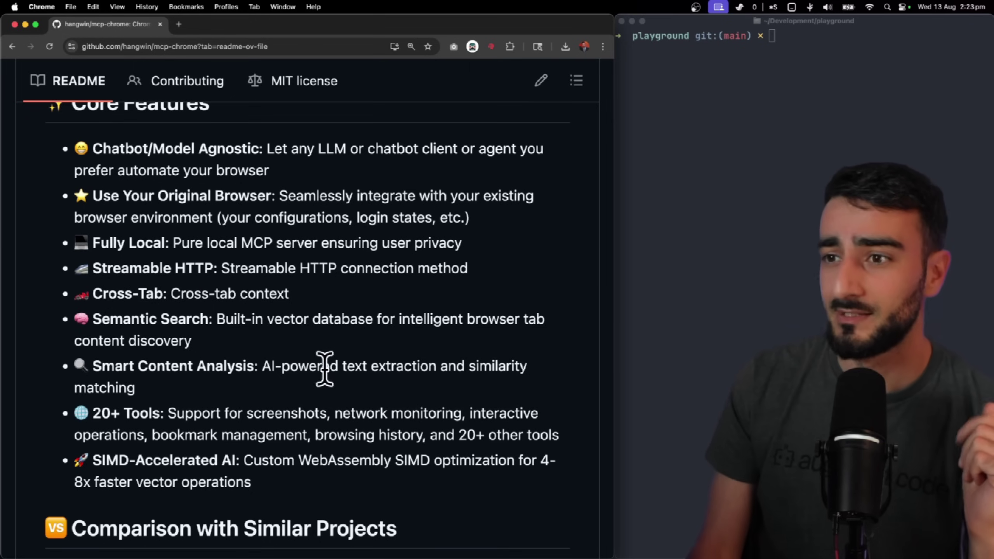
drag(219, 343, 93, 317)
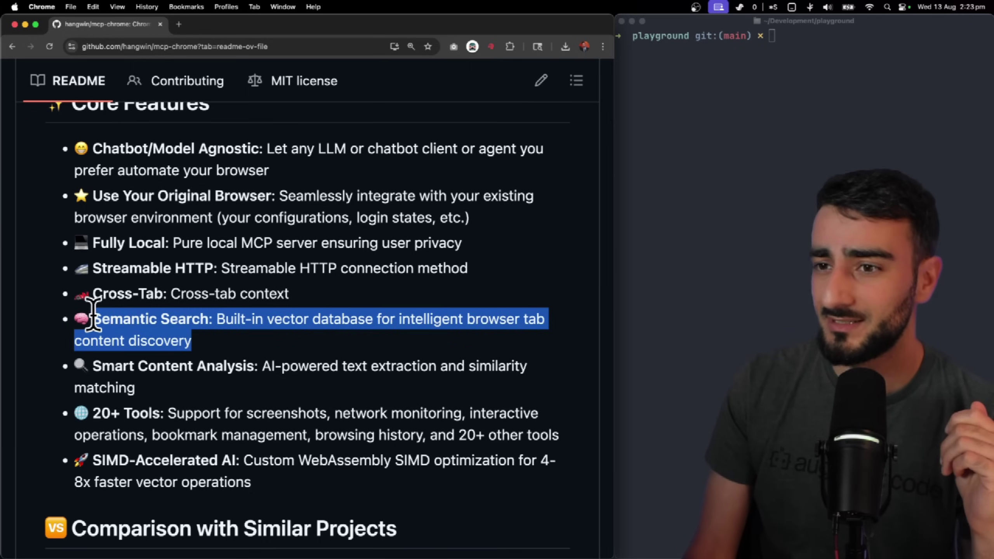
click(235, 333)
drag(92, 412, 481, 413)
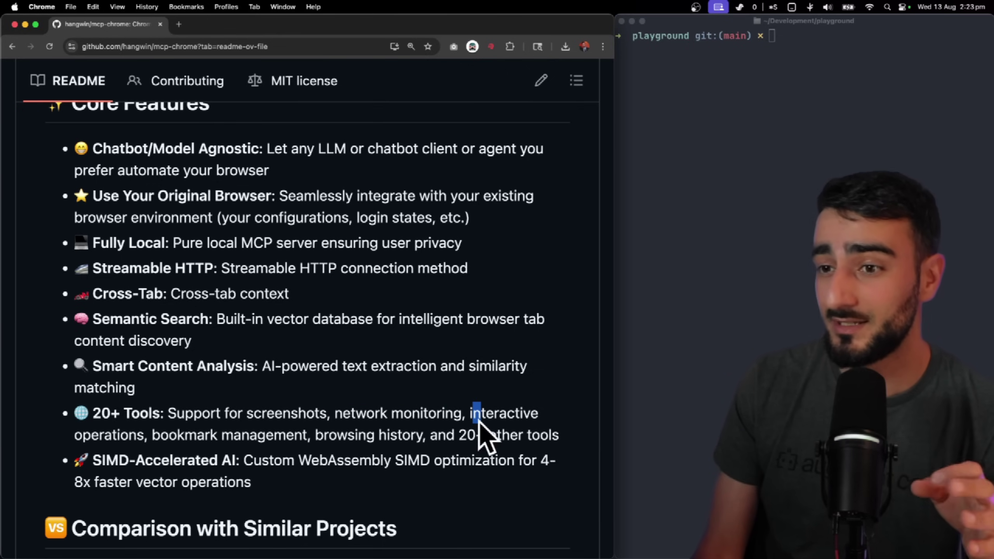
drag(156, 434, 504, 435)
drag(392, 412, 403, 413)
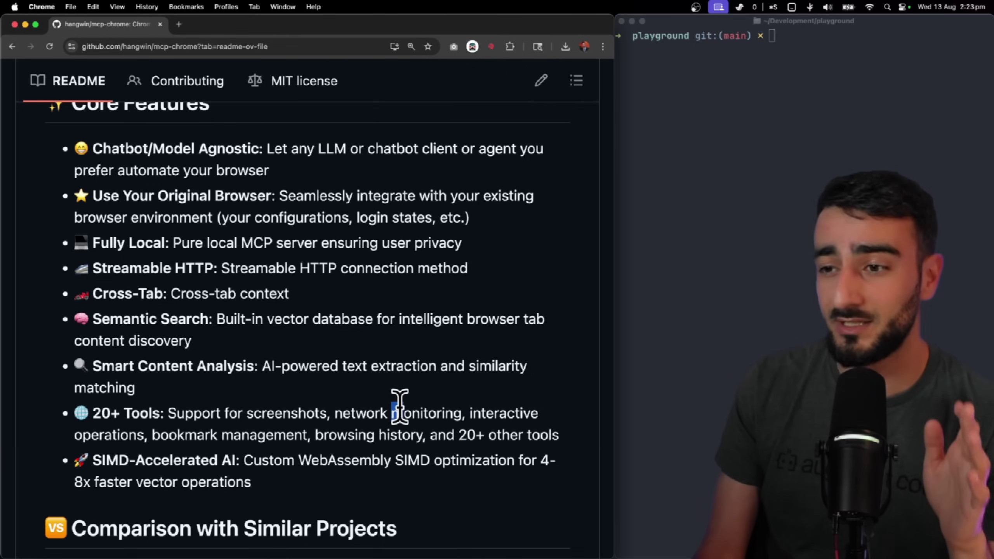
- Scroll to Quick Start and highlight the installation steps and the mcp-chrome-bridge npm install command
scroll(399, 410, down, 2)
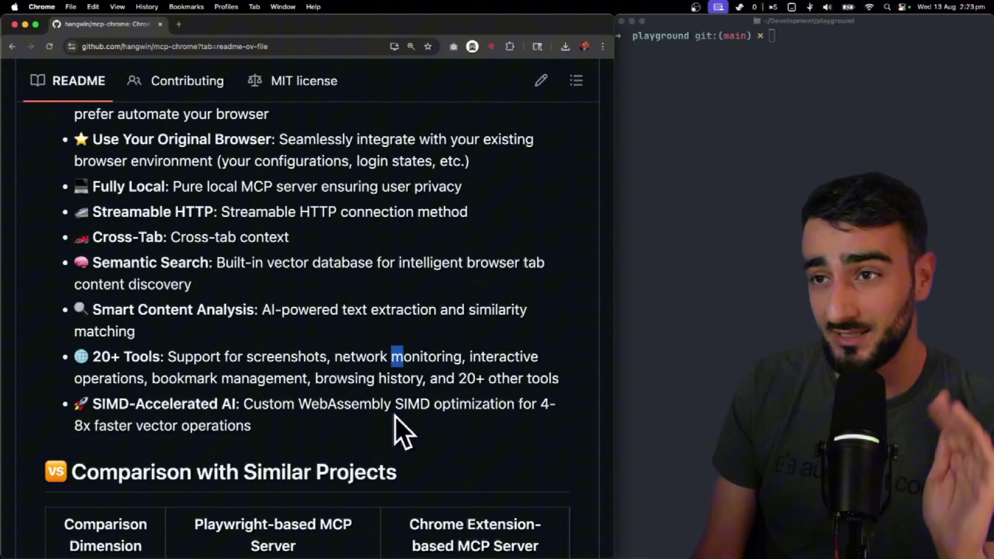
scroll(402, 429, up, 10)
scroll(394, 414, down, 1)
scroll(394, 414, down, 15)
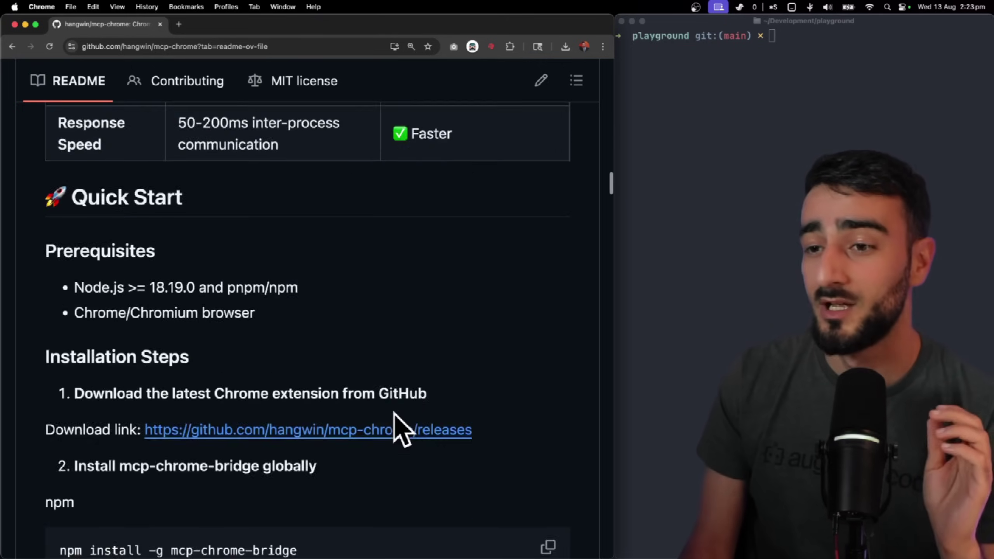
drag(492, 387, 388, 386)
click(412, 475)
drag(411, 476, 8, 423)
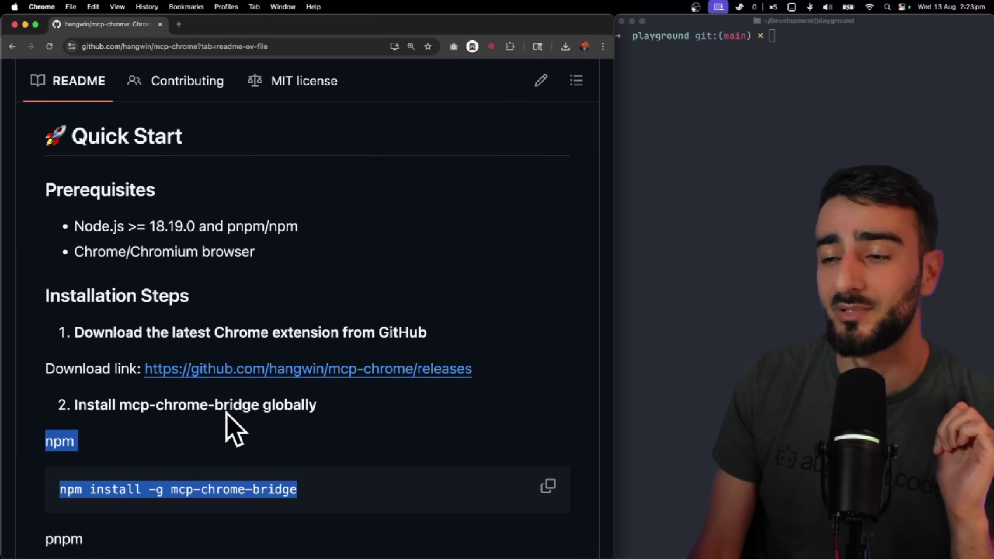
drag(294, 406, 310, 406)
- Show the Chrome MCP Server panel on port 12306 and highlight its configuration JSON and server type
click(491, 47)
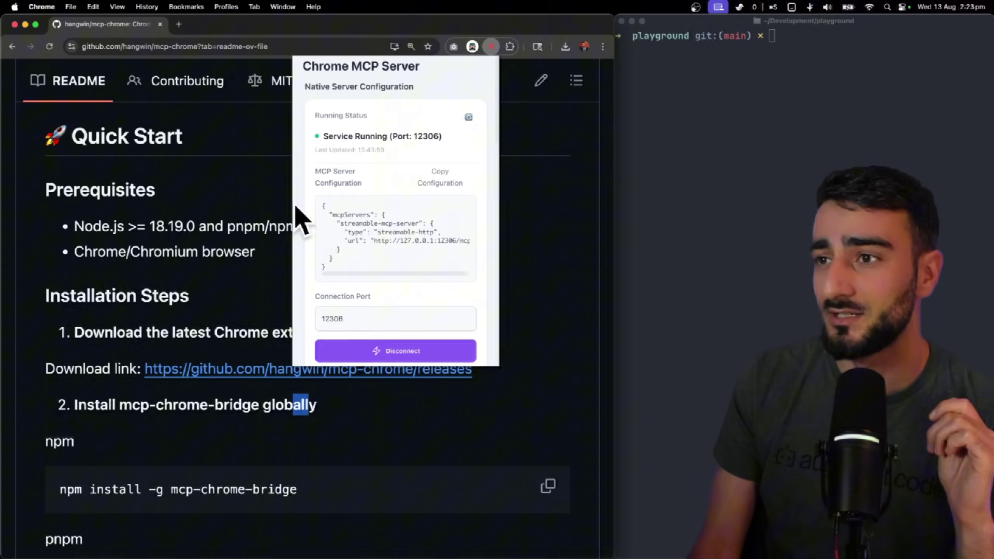
drag(354, 216, 454, 278)
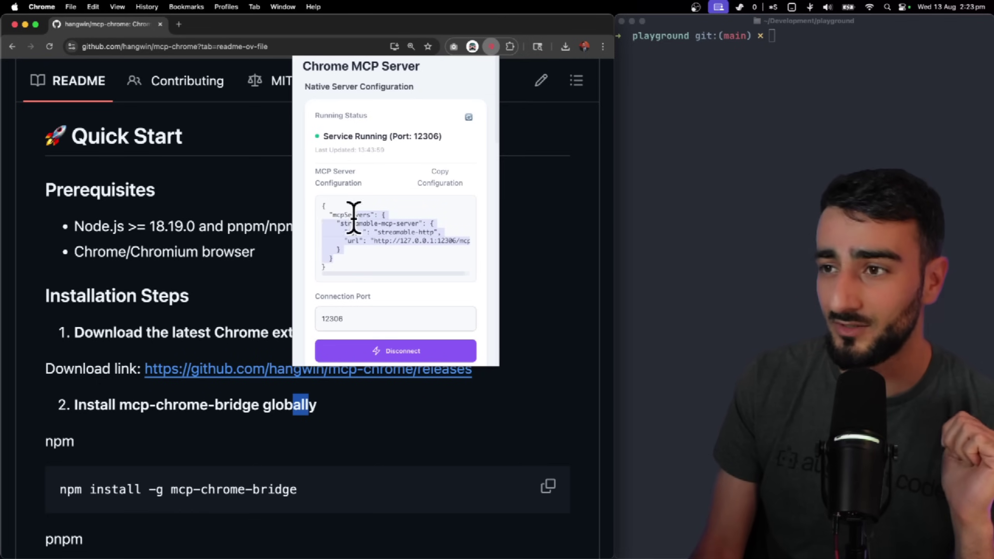
click(377, 224)
drag(380, 233, 433, 235)
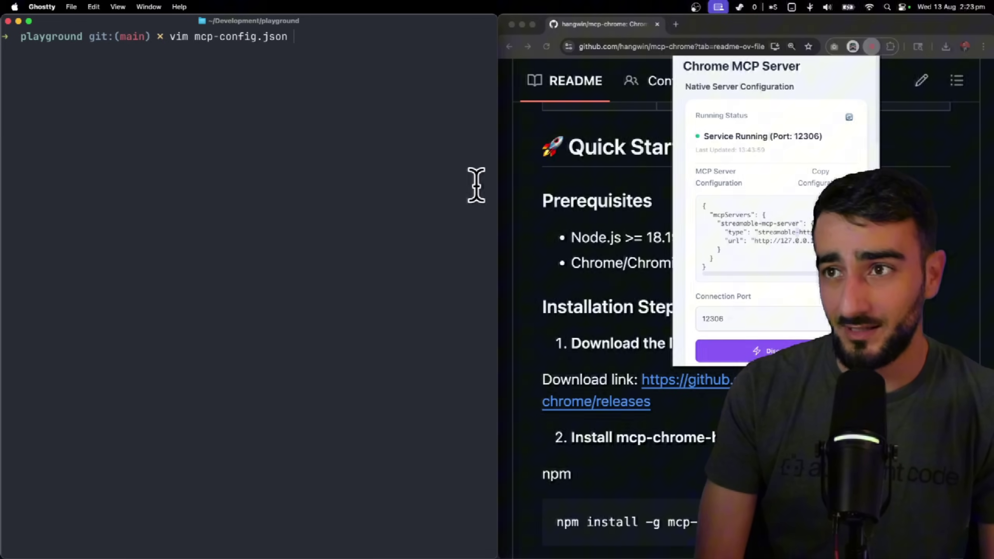
- Inspect mcp-config.json in vim by selecting all its lines, then quit with :q
key(Return)
key(shift+v)
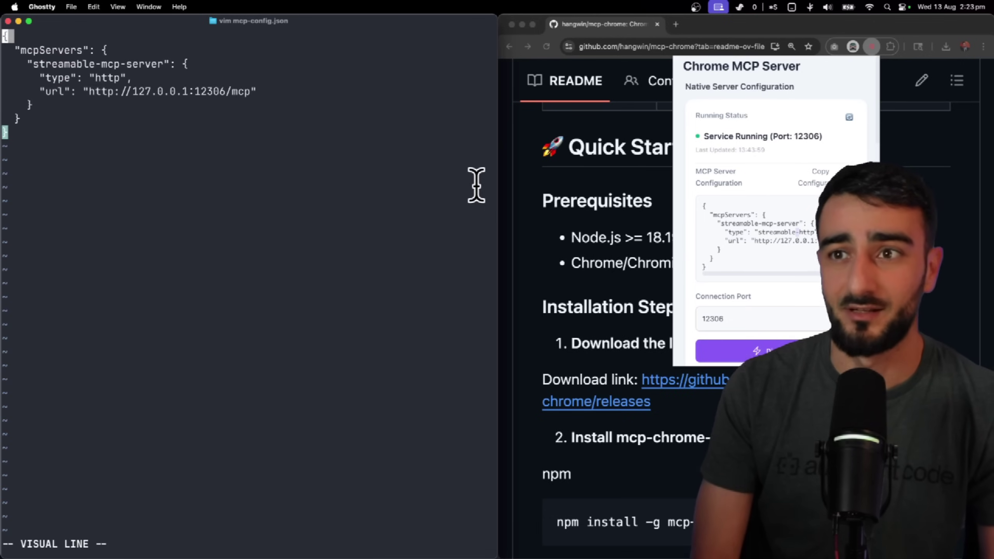
key(j)
key(j)
key(j)
key(j)
key(j)
key(j)
key(j)
key(Escape)
text(:q)
key(Return)
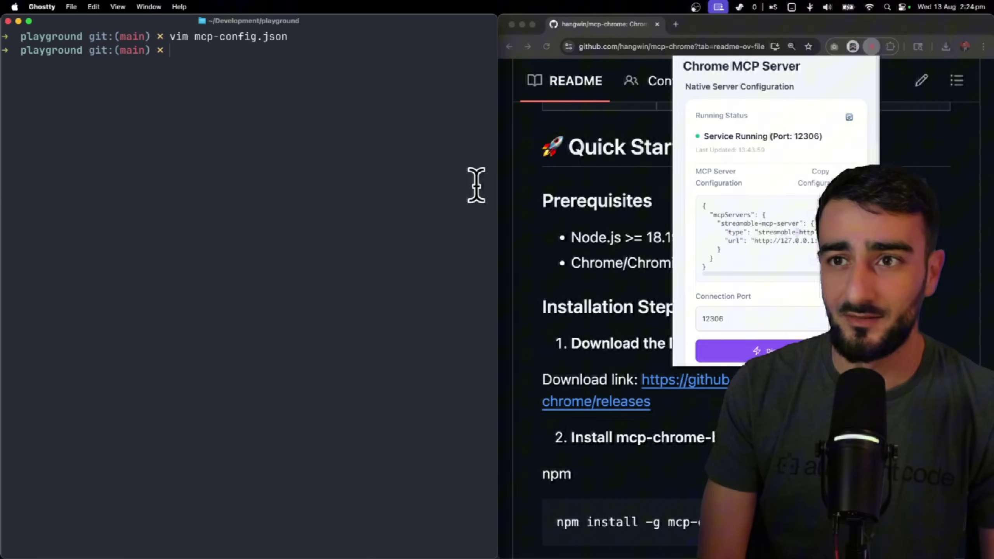
- Clear the terminal and prepare the command auggie --mcp-config mcp-config.json at the prompt
text(clear)
key(Return)
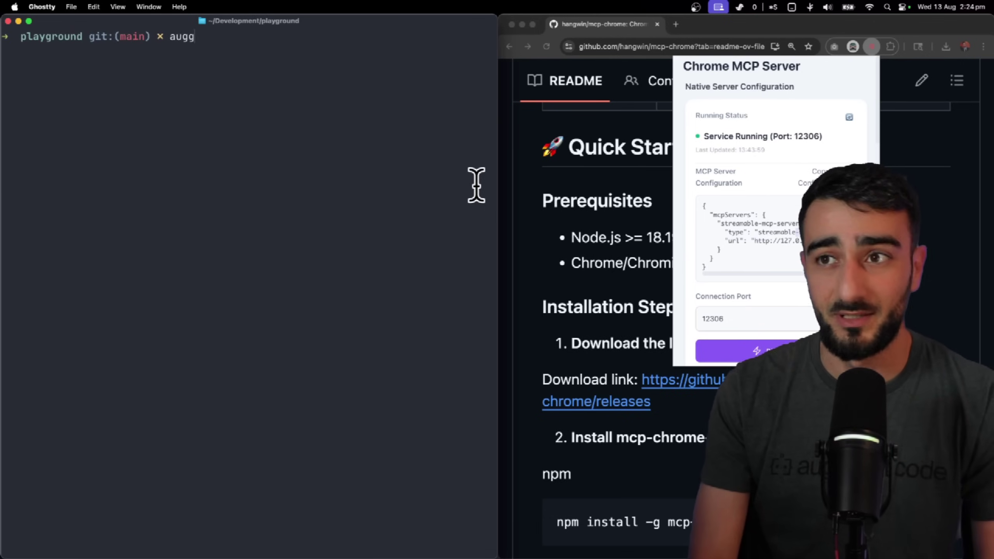
text(auggie)
key(Right)
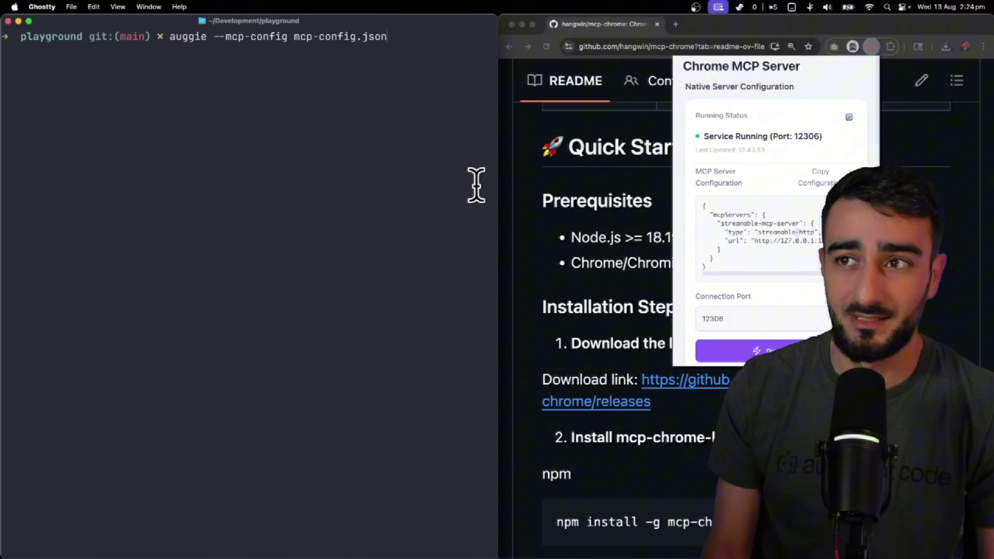
drag(218, 39, 317, 40)
click(395, 40)
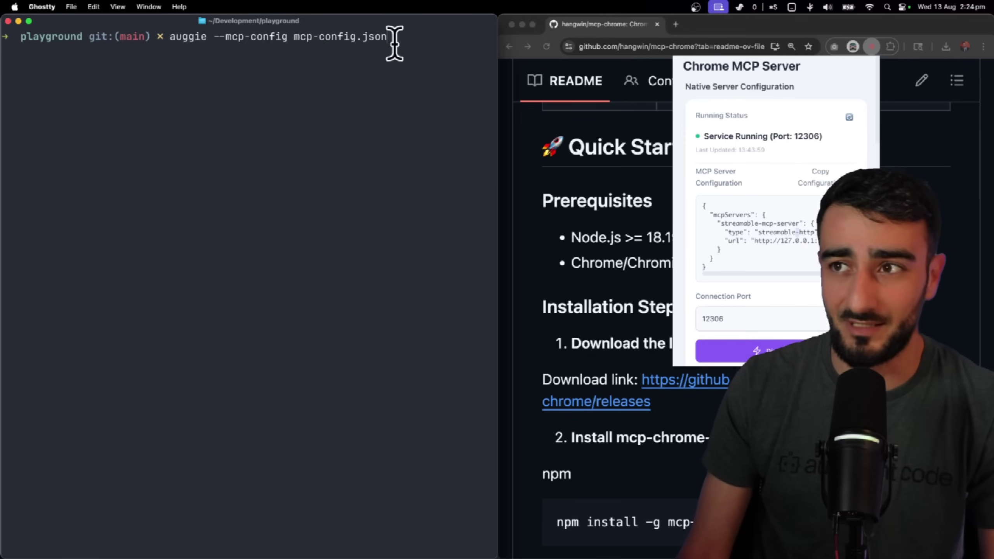
triple_click(295, 40)
click(307, 47)
- Run auggie --mcp-config mcp-config.json to bring up Auggie's welcome banner and prompt
key(Return)
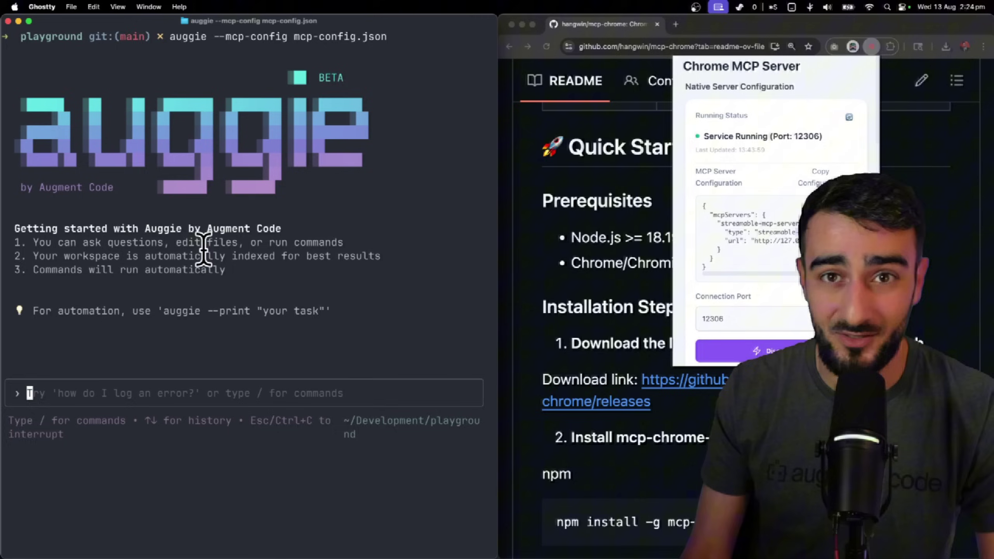
- Open the Task Manager with /task and add the Reddit task to find 3 AI-coding posts
text(/ )
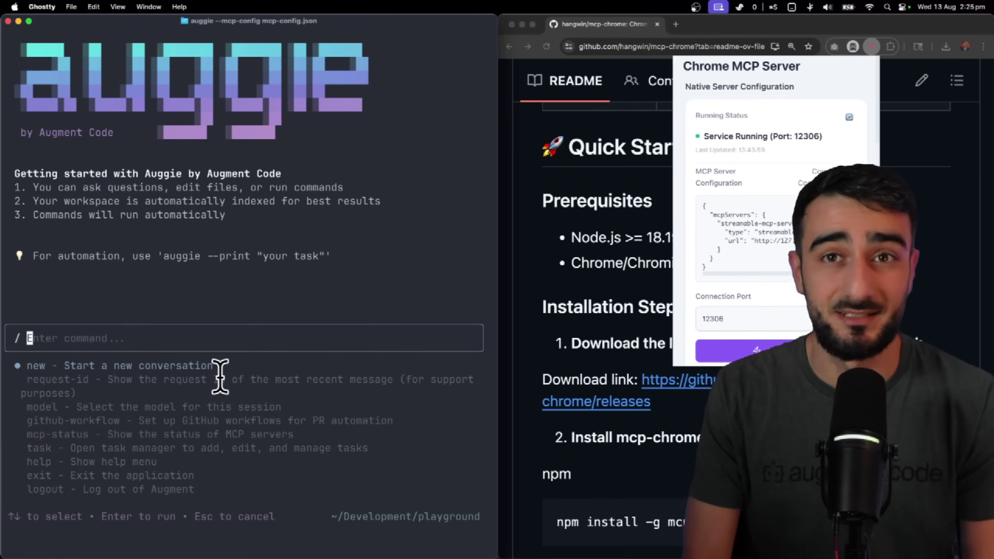
text(task)
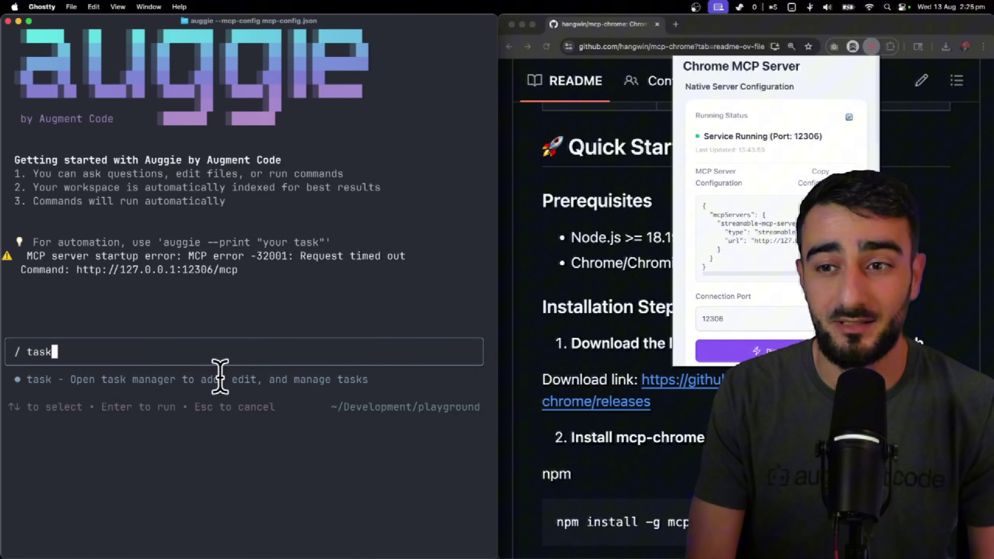
key(Return)
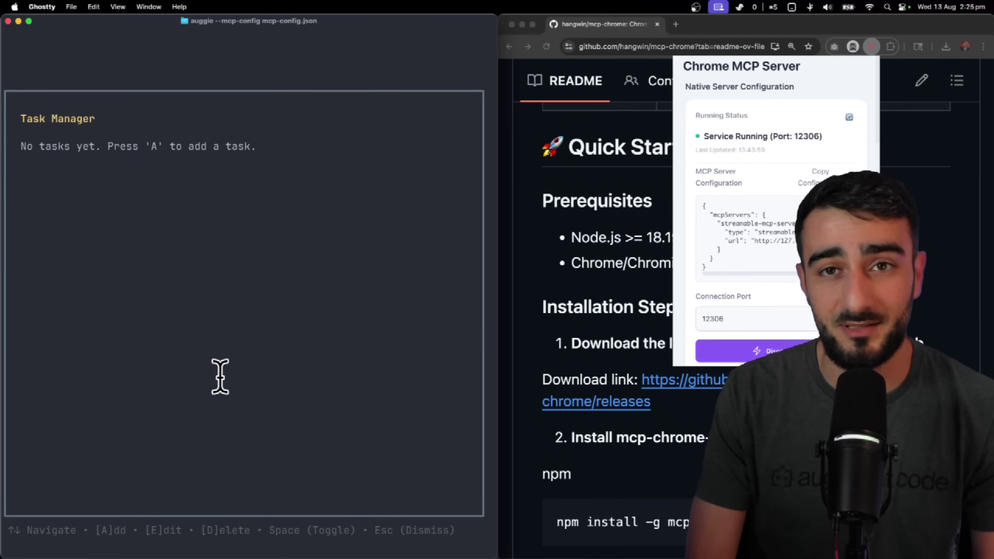
key(a)
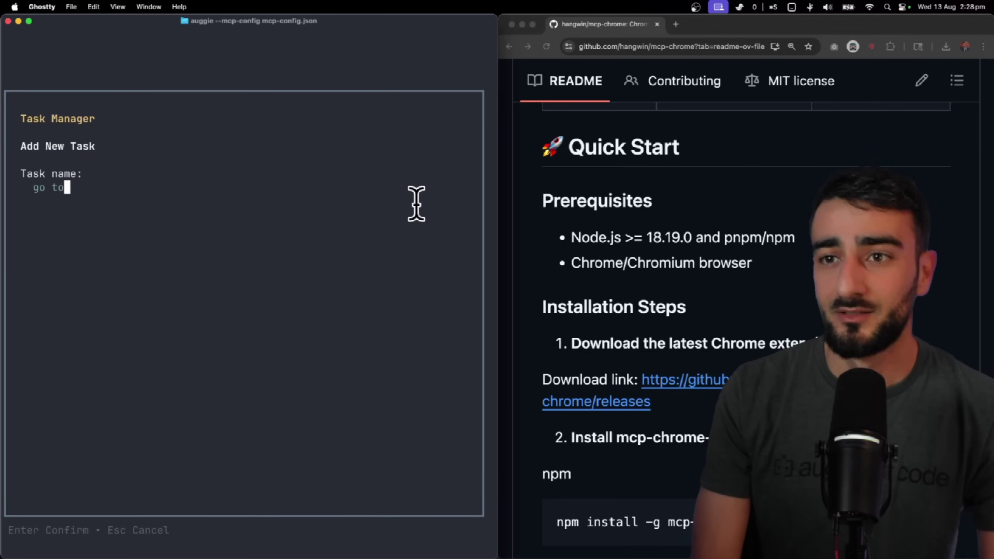
text(o reddit and fin)
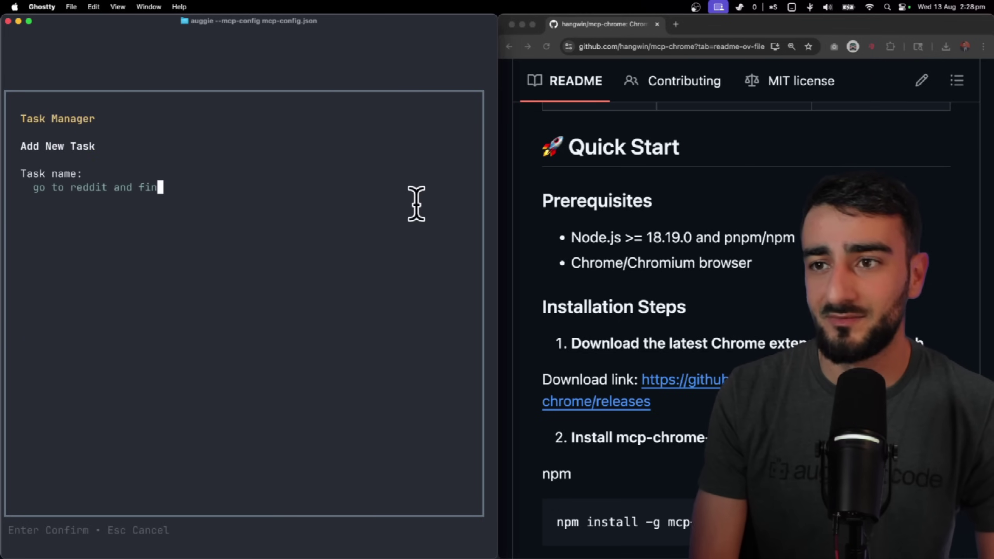
text(d 3 posts on ai)
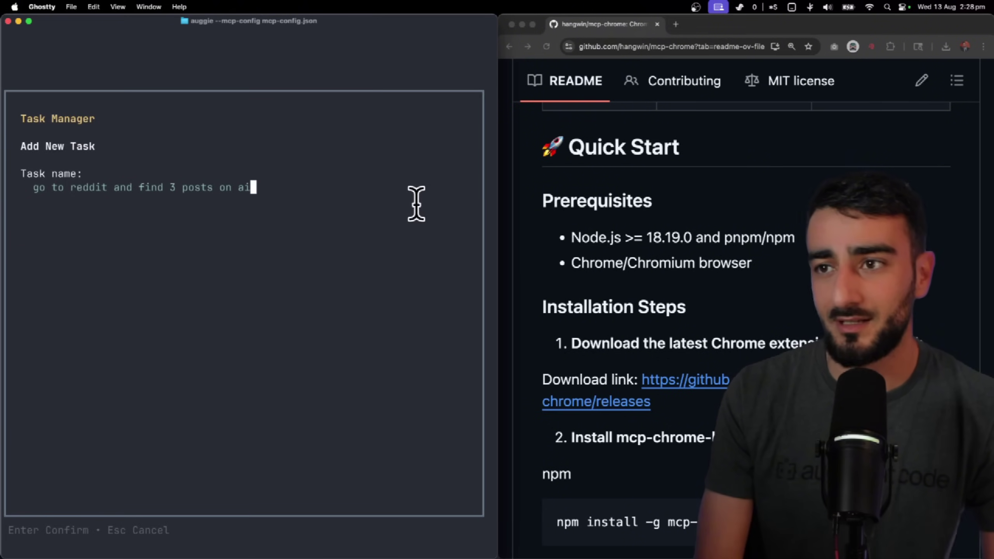
text( coding from 13 august)
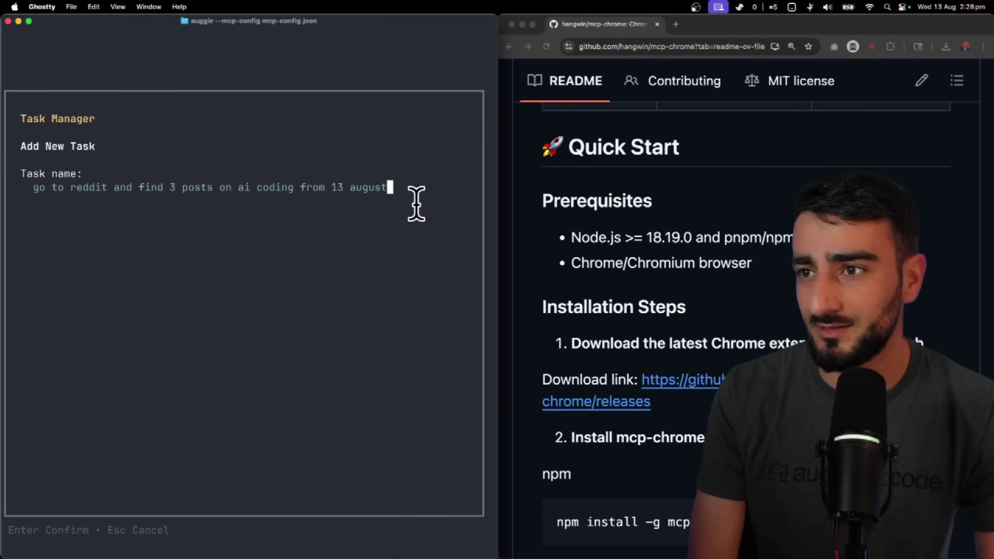
key(Return)
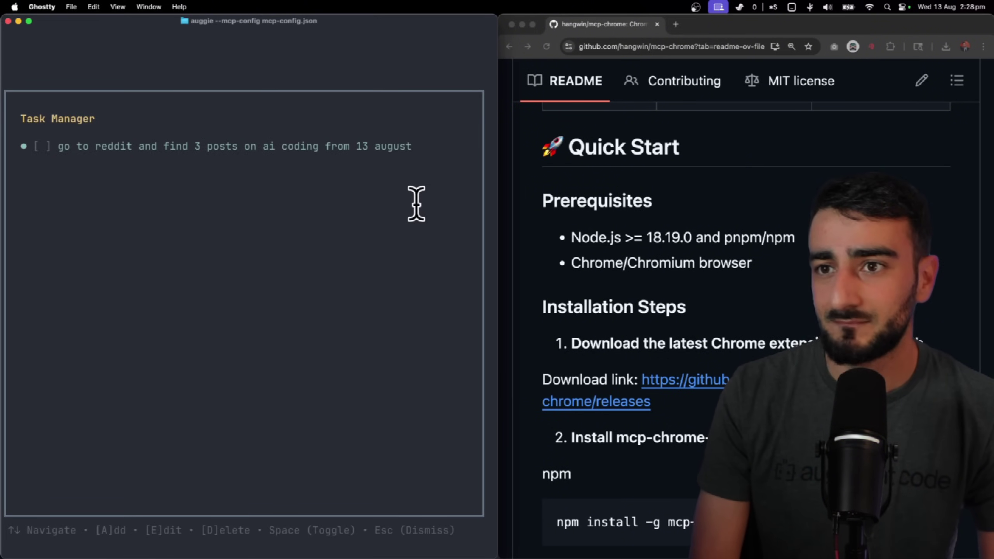
- Add the x.com AI-coding posts on 13th August task and the notepad.js.org report task
key(a)
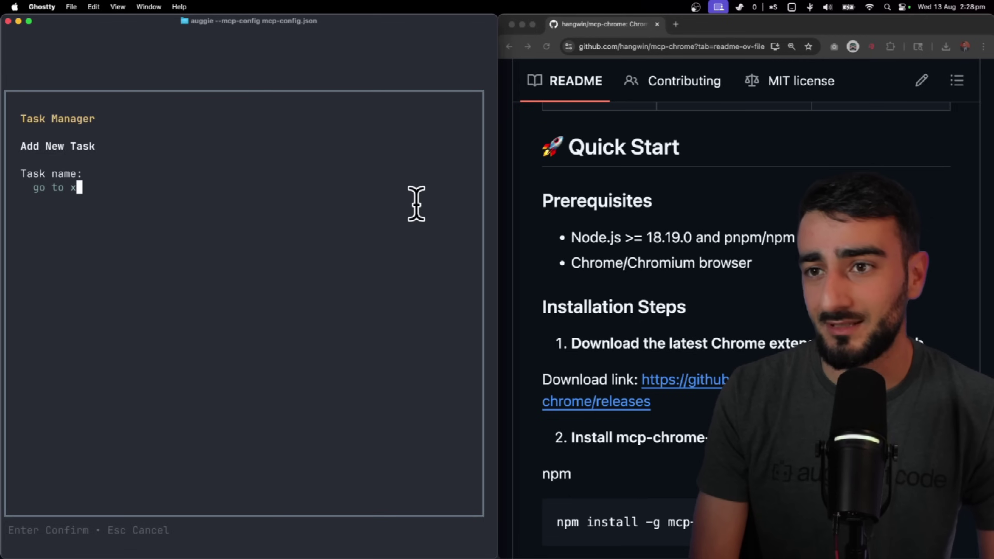
text(go to x.com and find 3 posts on ai coding)
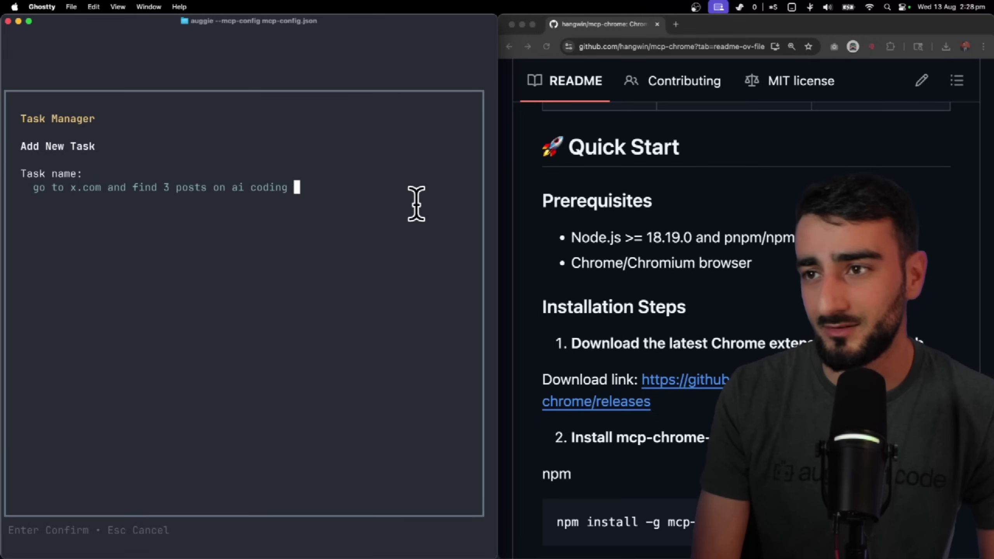
text( on 13th au)
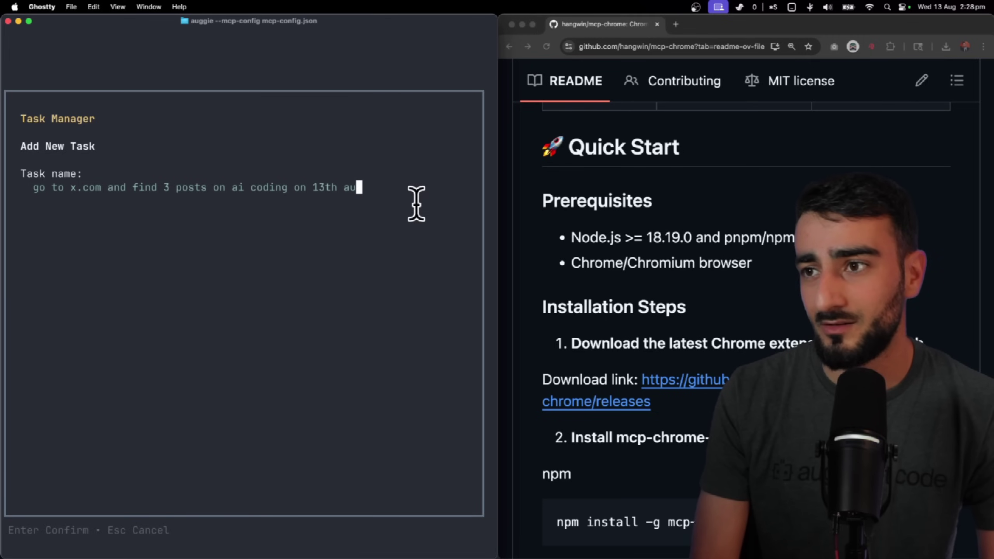
text(gust)
key(Return)
key(Return)
key(a)
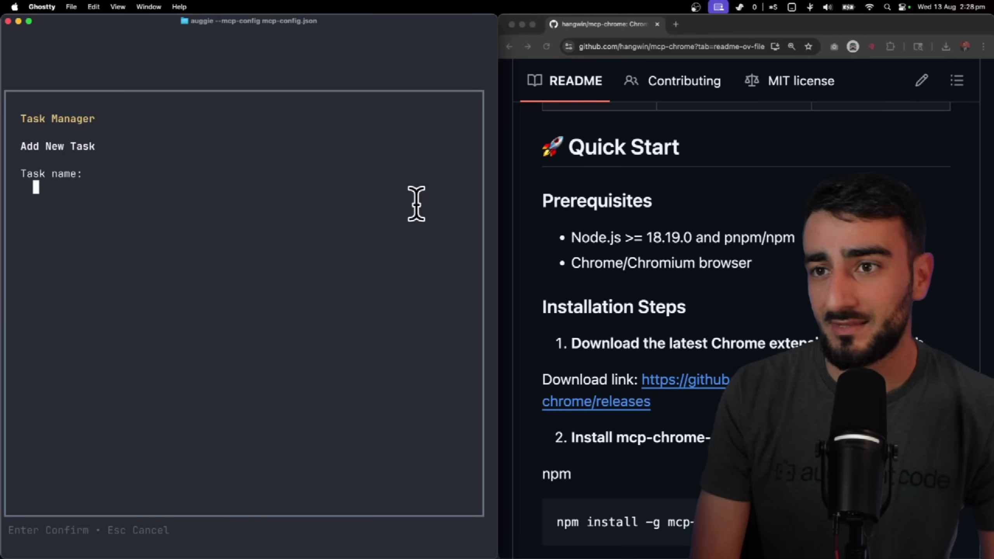
text(write a report about the)
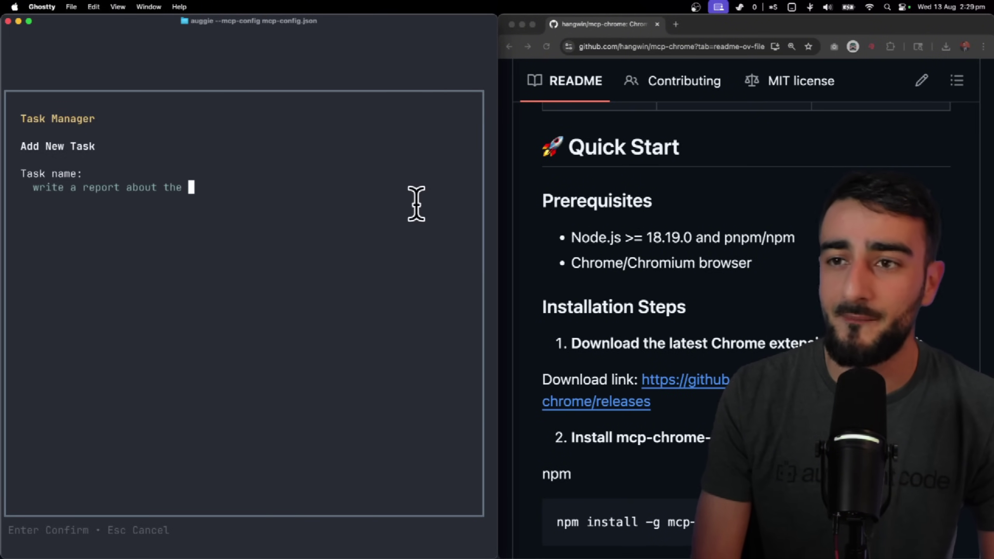
text( posts we saw i)
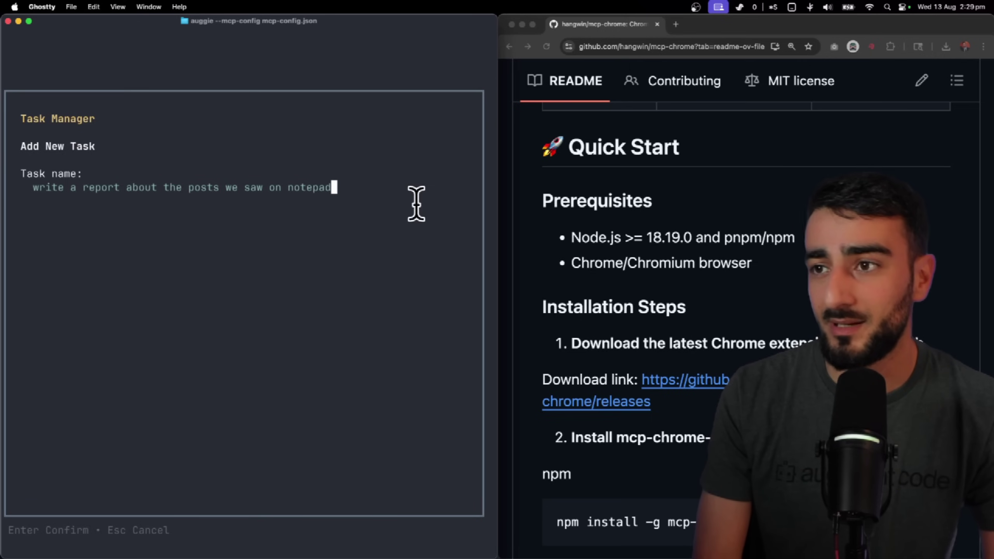
text(n notepad.js.org)
key(Return)
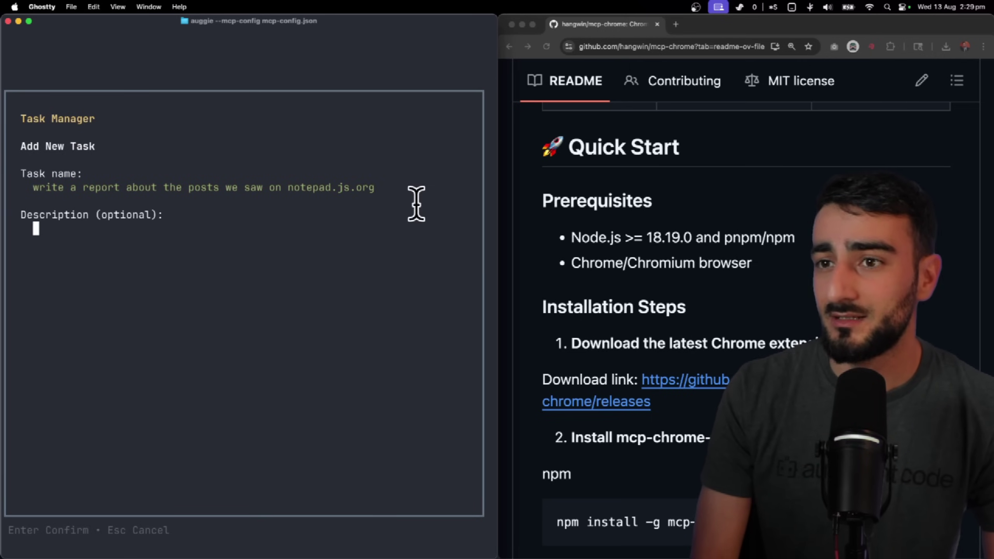
key(Return)
- Open notepad.js.org, delete the old report and test text, and enlarge the page
click(733, 43)
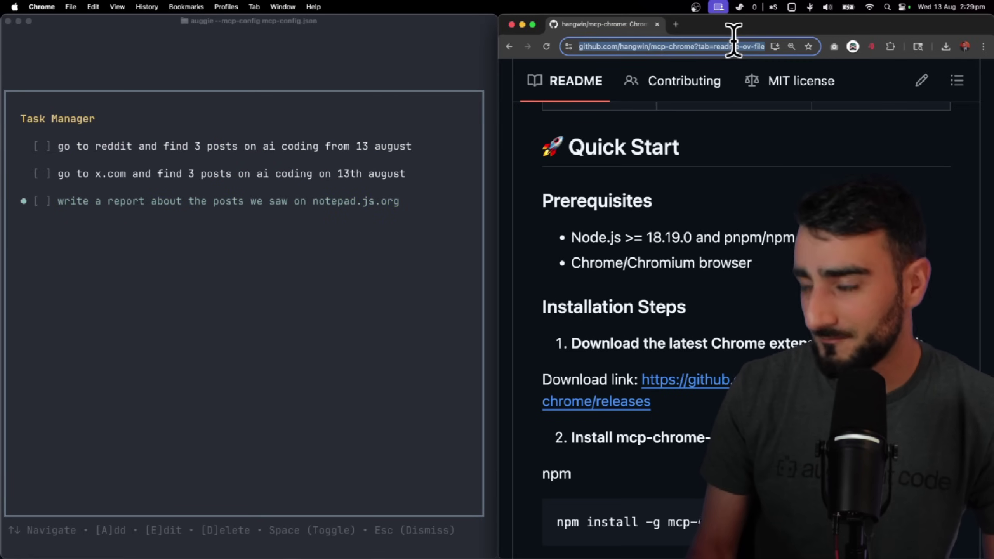
text(notep)
key(Return)
key(super+a)
key(BackSpace)
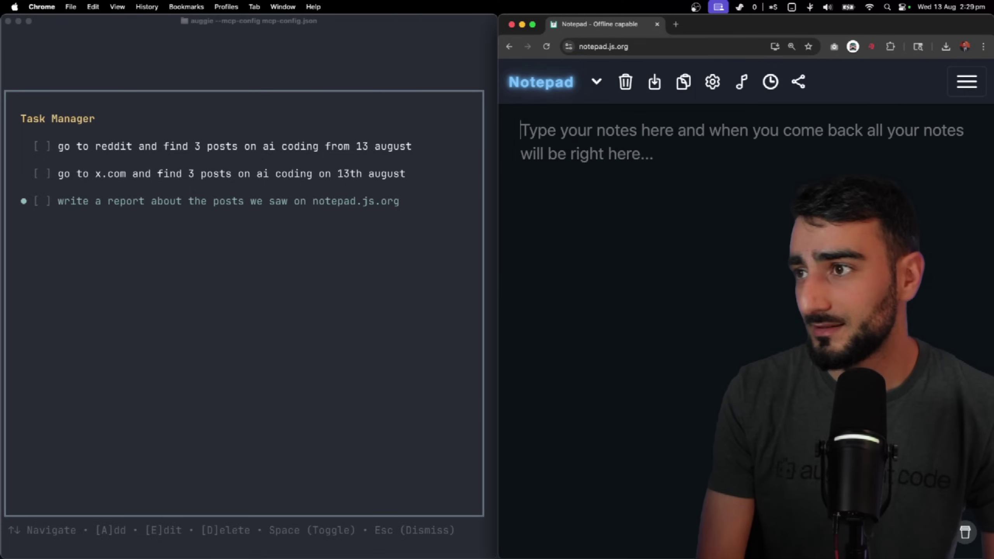
text(asdf asdf saddf asddf)
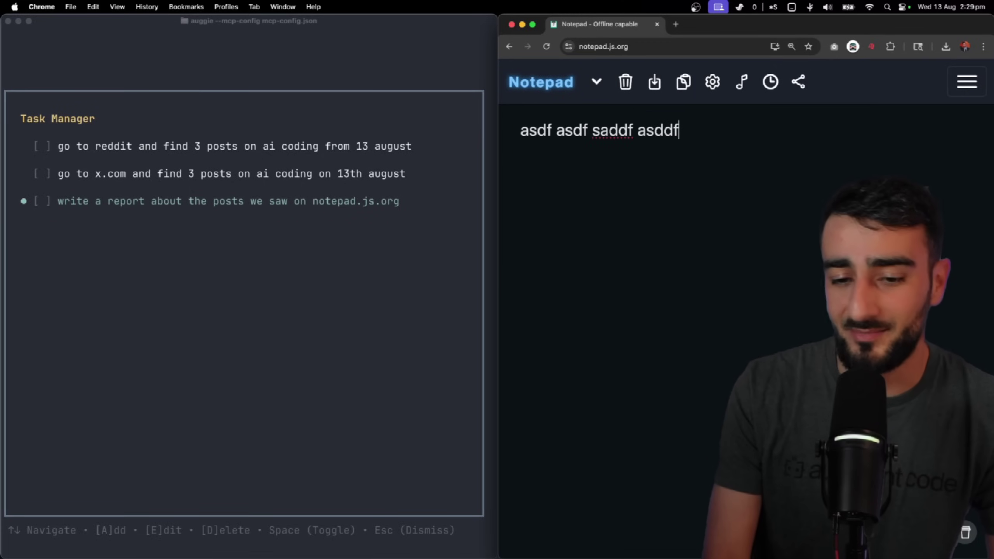
key(super+equal)
key(super+a)
key(BackSpace)
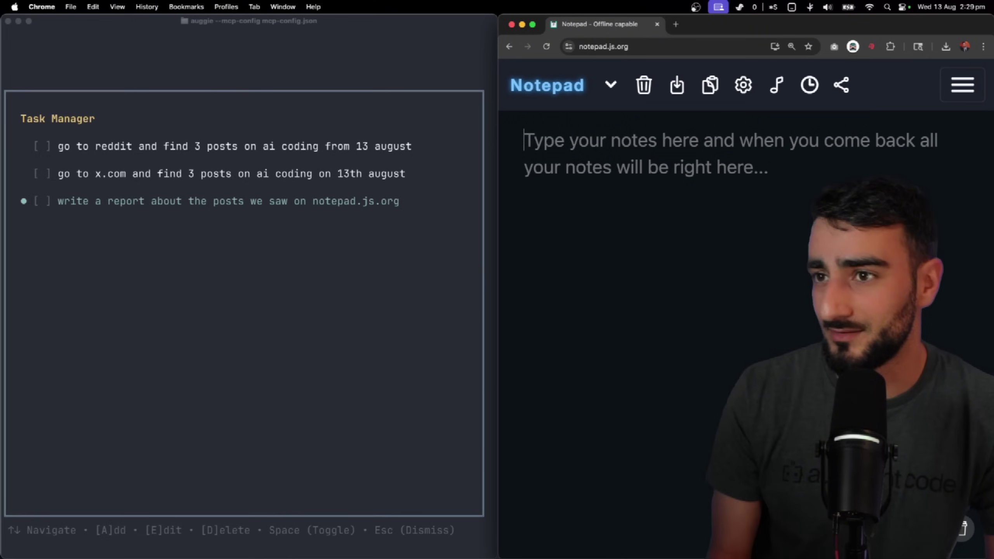
click(336, 299)
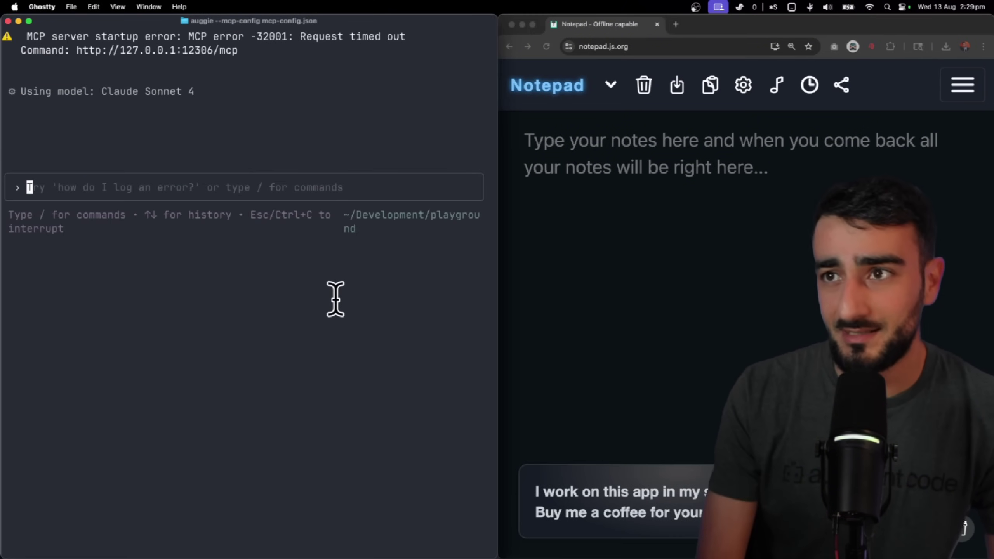
- Tell Auggie 'excecute the task list using chrome' and highlight its three-task output
text(excecute )
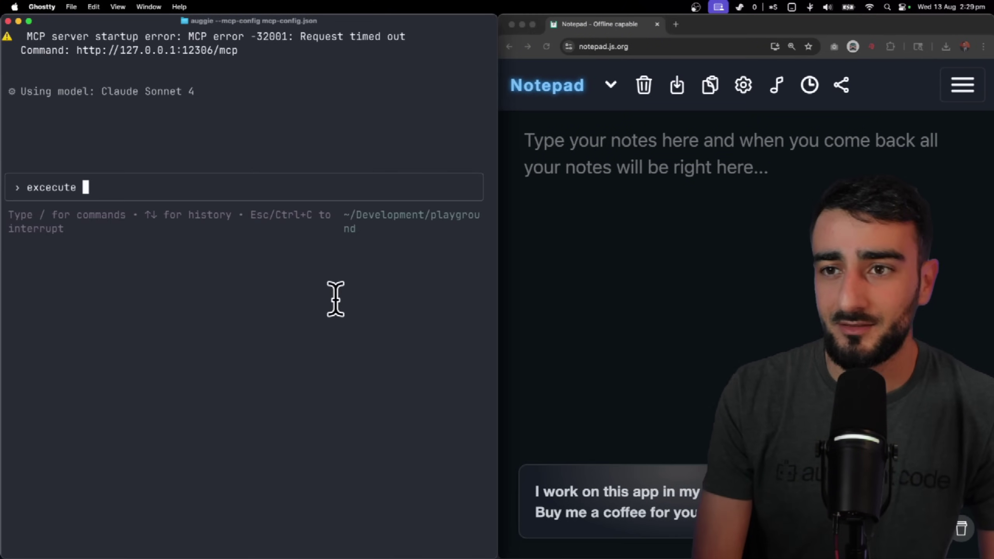
text(the task list)
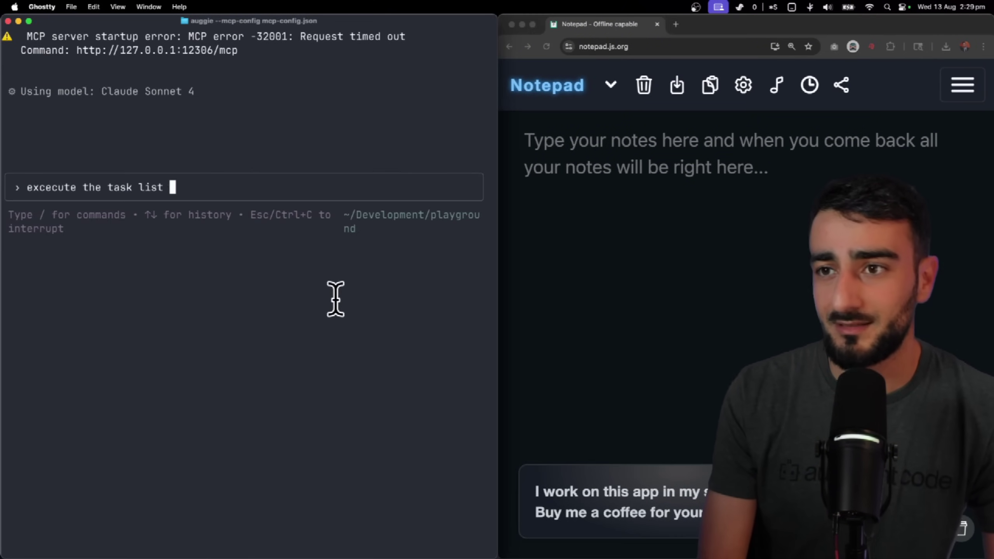
text( using chrome)
key(Return)
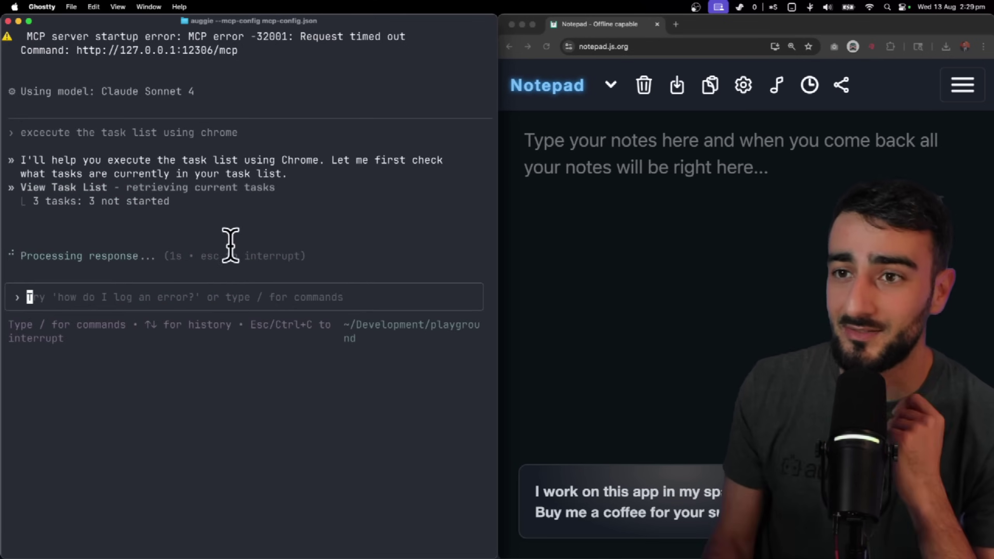
drag(212, 215, 15, 173)
click(160, 194)
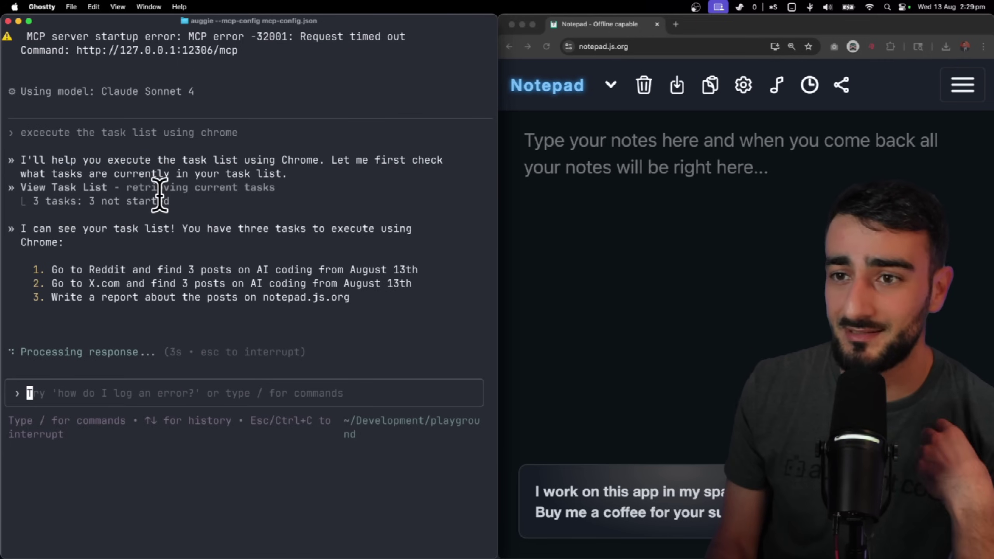
drag(60, 255, 191, 303)
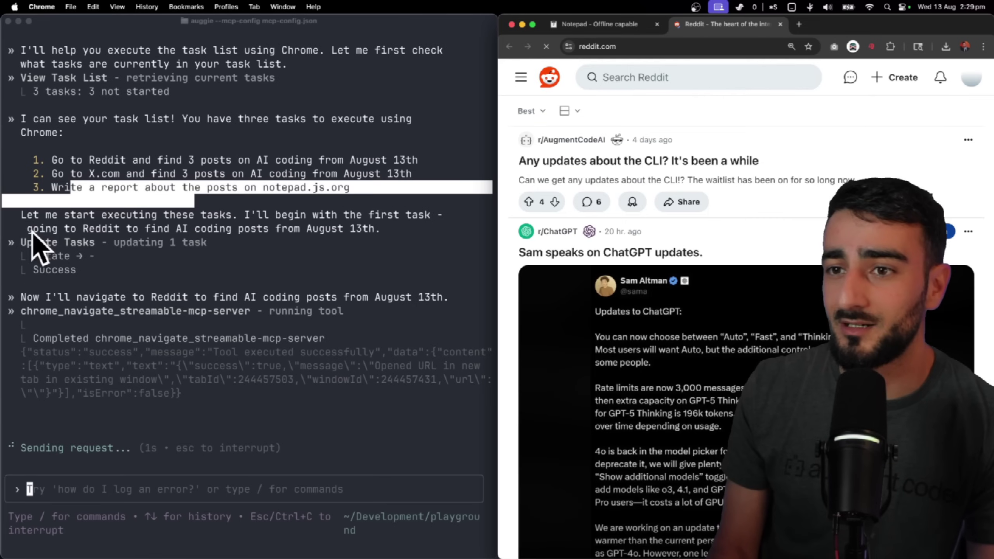
- Highlight Auggie's first-task progress lines while it browses Reddit and X and writes the report
drag(34, 229, 140, 254)
click(140, 254)
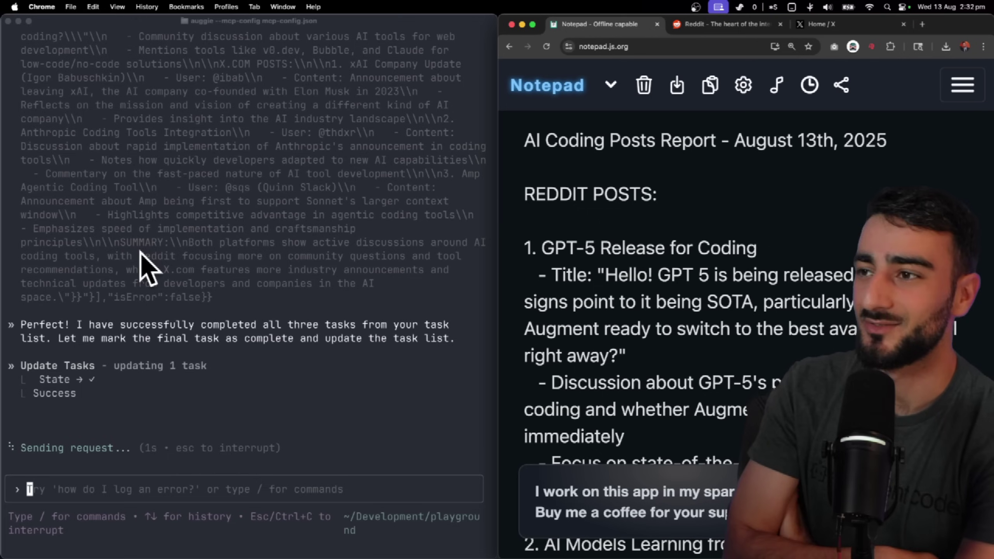
- Scroll the report down through the X.com posts to the SUMMARY, then highlight the date August 13th, 2025
scroll(626, 207, down, 10)
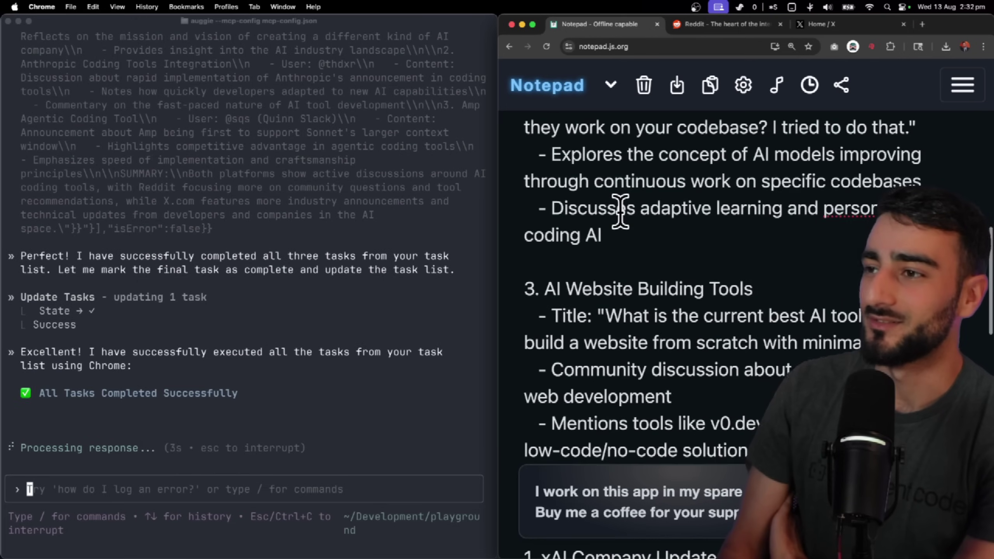
scroll(621, 208, down, 10)
drag(621, 208, 744, 346)
scroll(748, 349, down, 5)
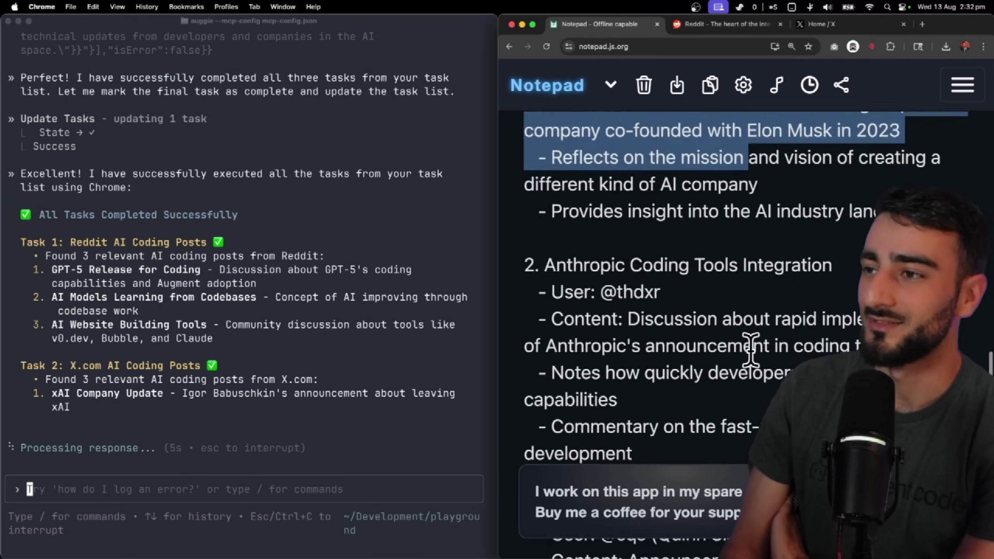
scroll(750, 346, down, 10)
drag(581, 344, 749, 453)
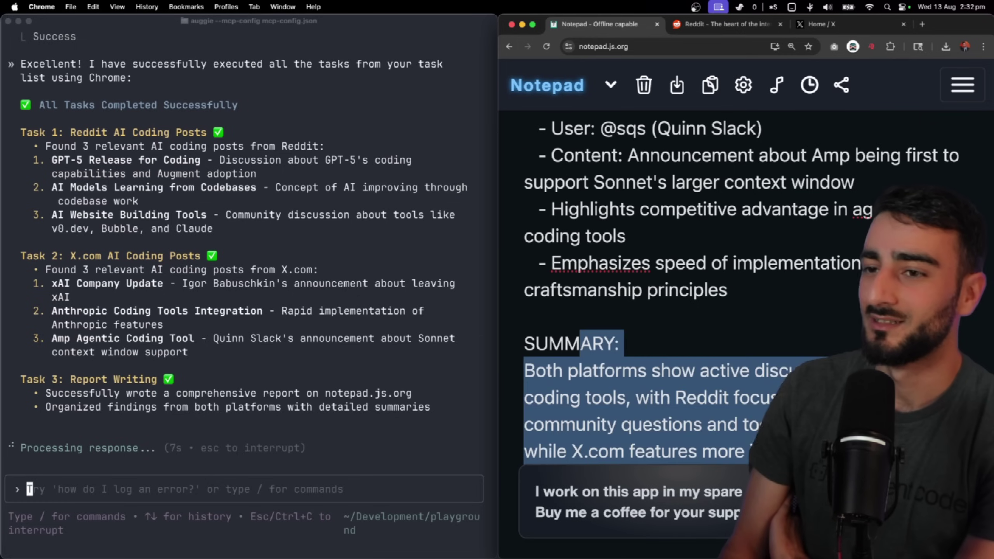
click(668, 415)
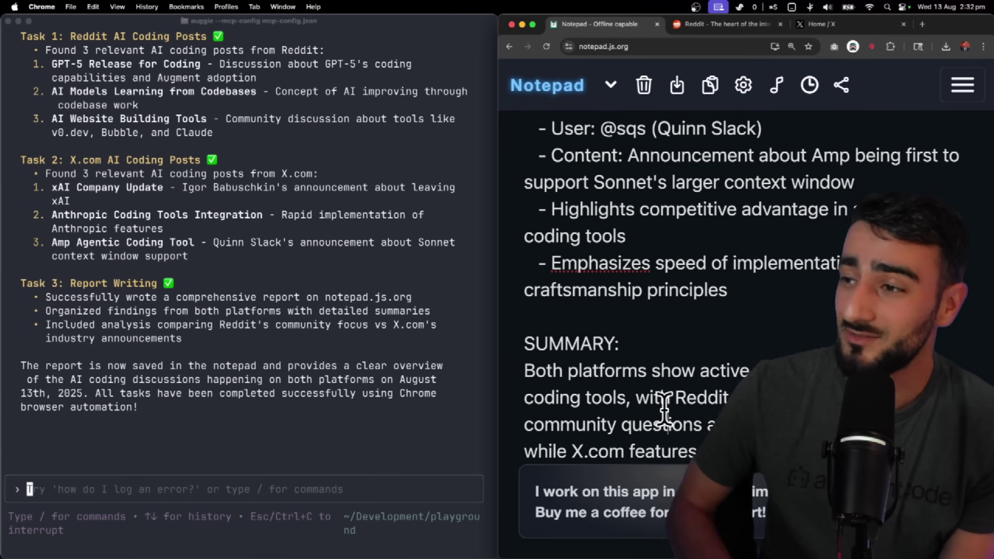
scroll(665, 409, up, 15)
drag(742, 149, 895, 143)
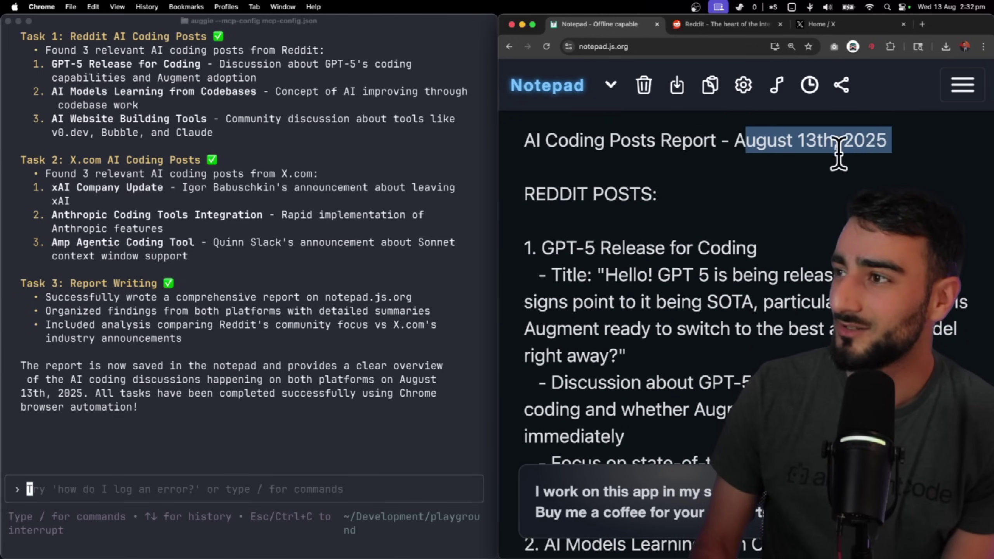